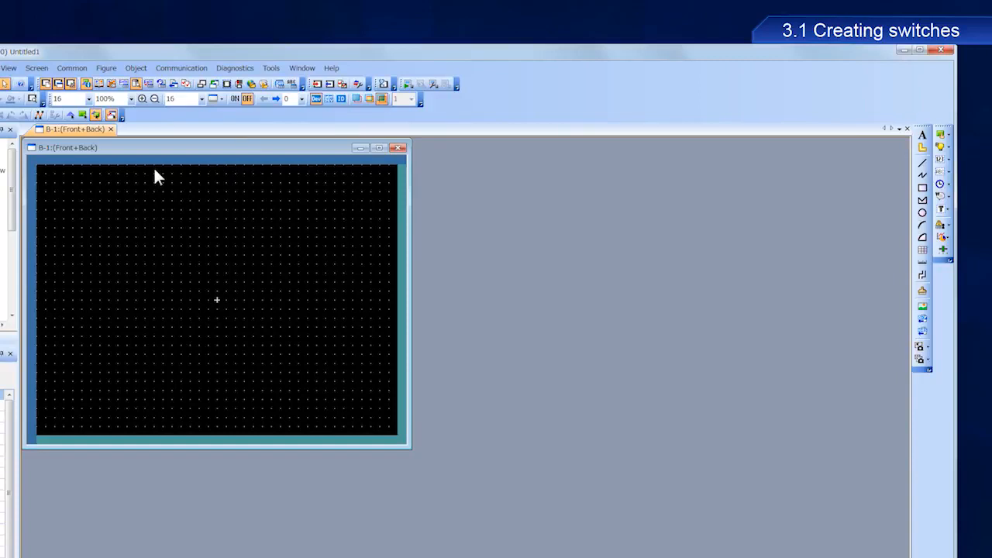
Step: Place a bit switch on the left half of base screen B-1, slightly above mid-height
click(135, 68)
mouse_move(152, 102)
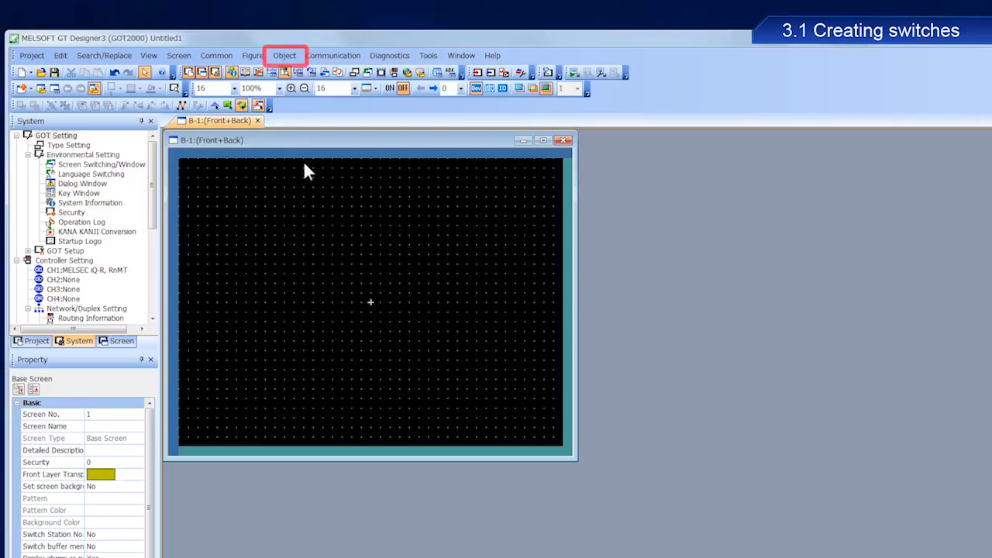
click(293, 57)
mouse_move(397, 90)
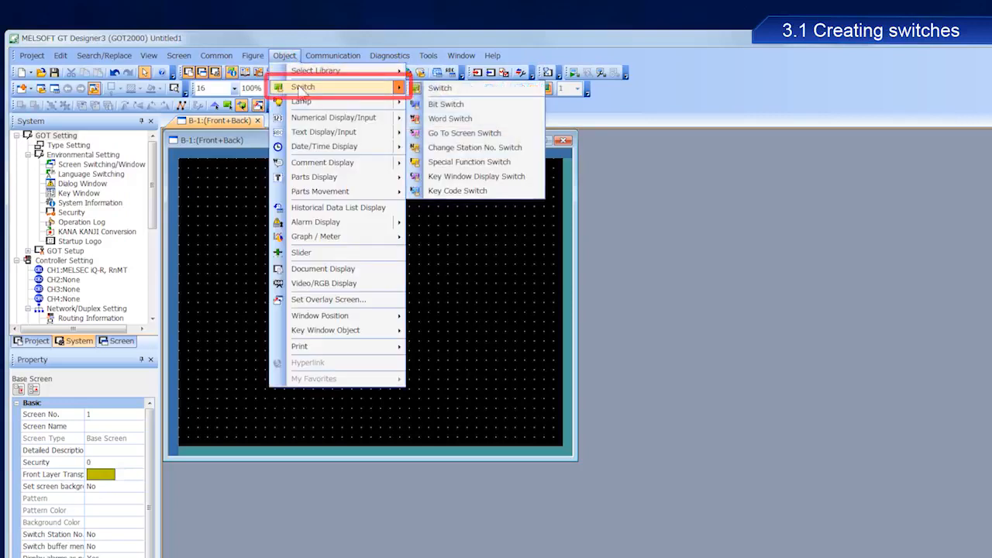
click(479, 107)
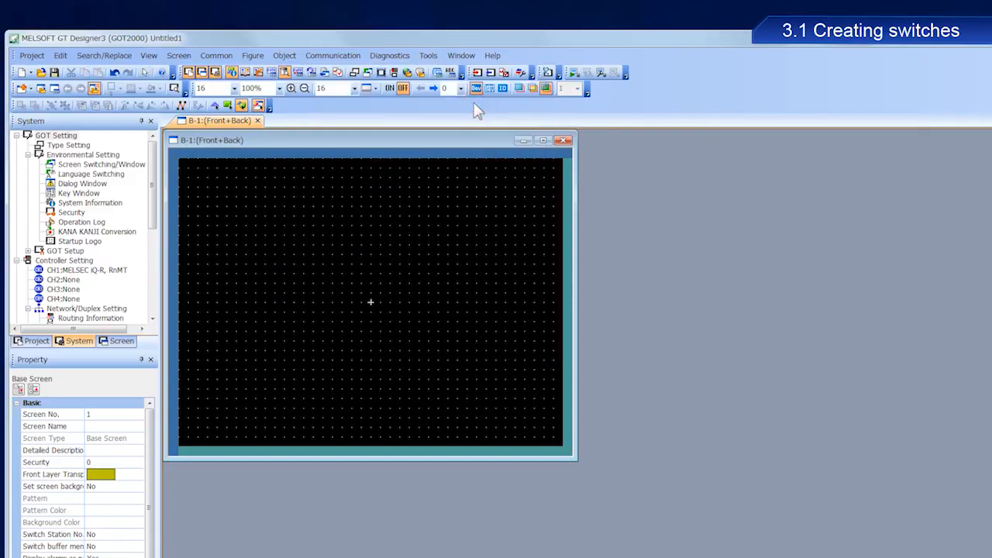
click(236, 263)
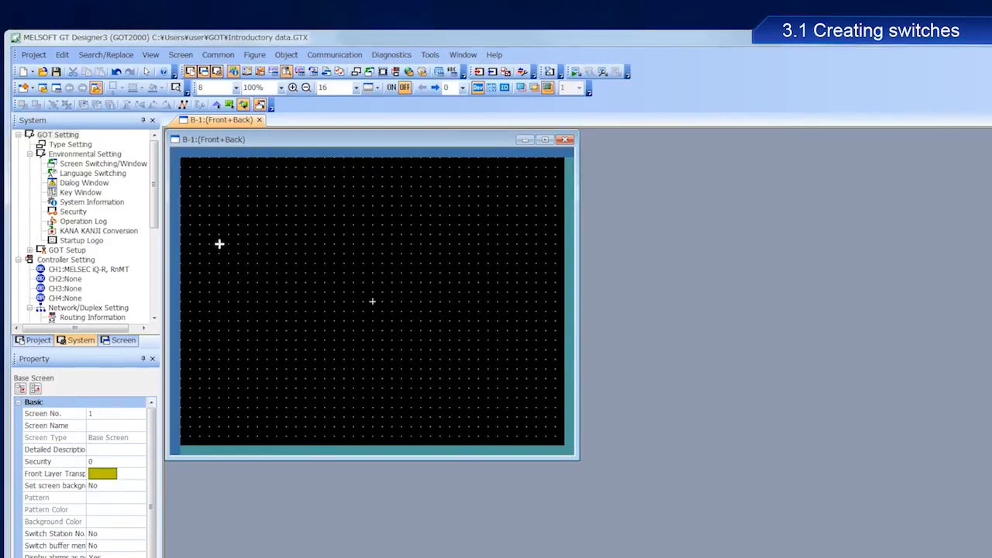
drag(220, 244, 337, 284)
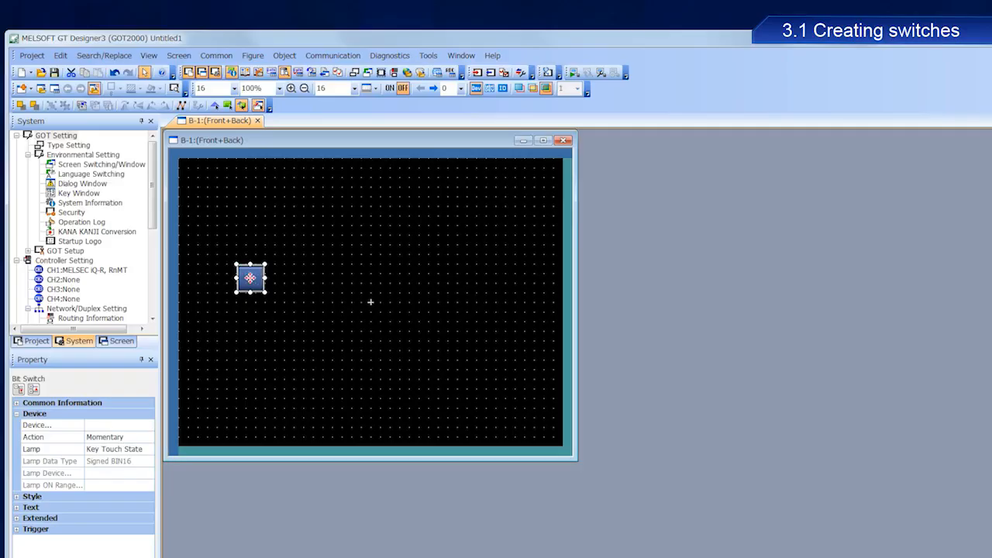
Step: Assign bit device M0 to the new bit switch
double_click(250, 279)
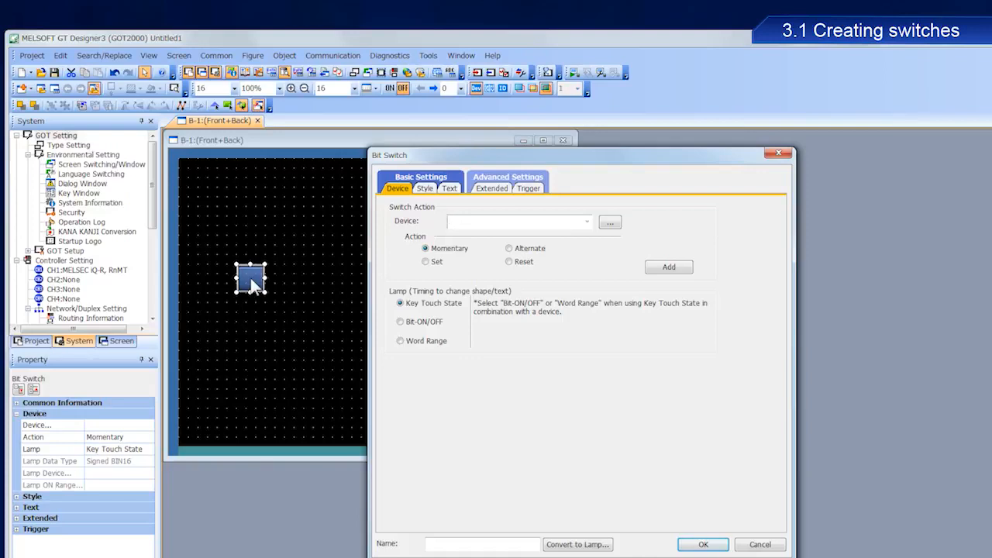
click(611, 224)
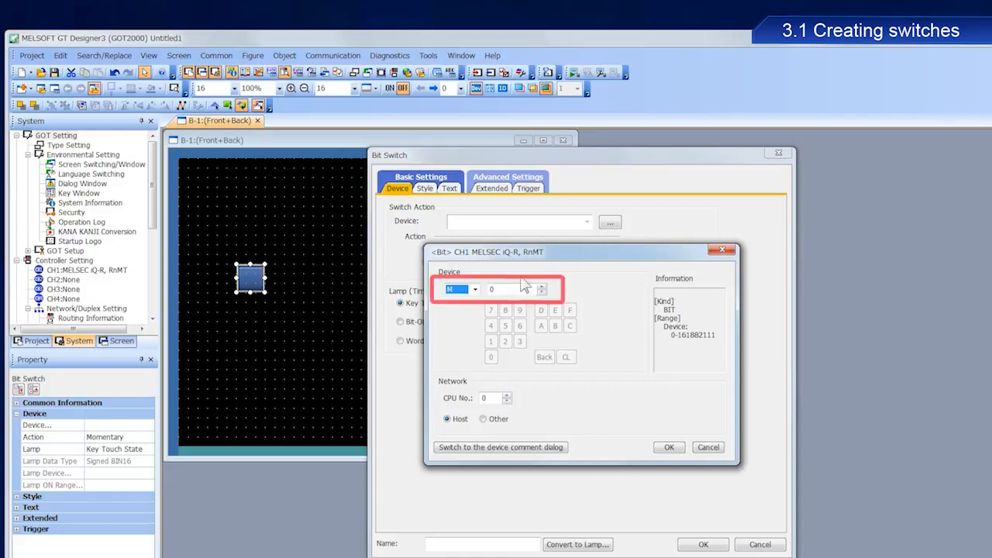
click(475, 290)
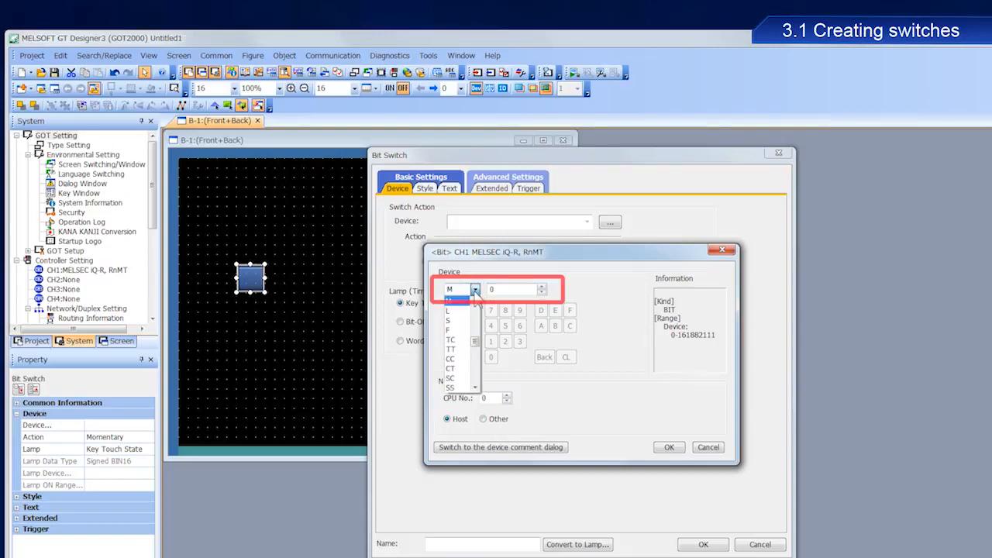
click(474, 291)
click(500, 289)
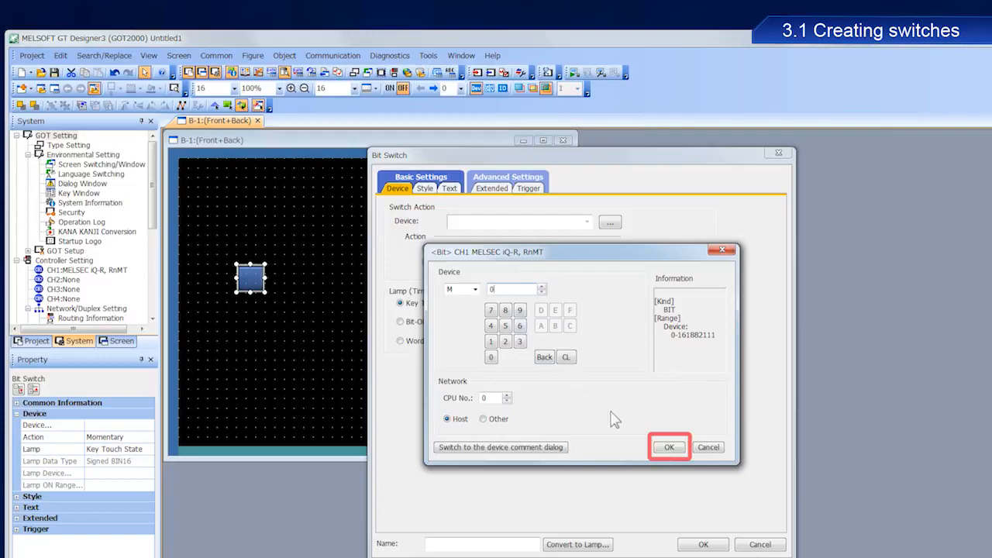
click(680, 452)
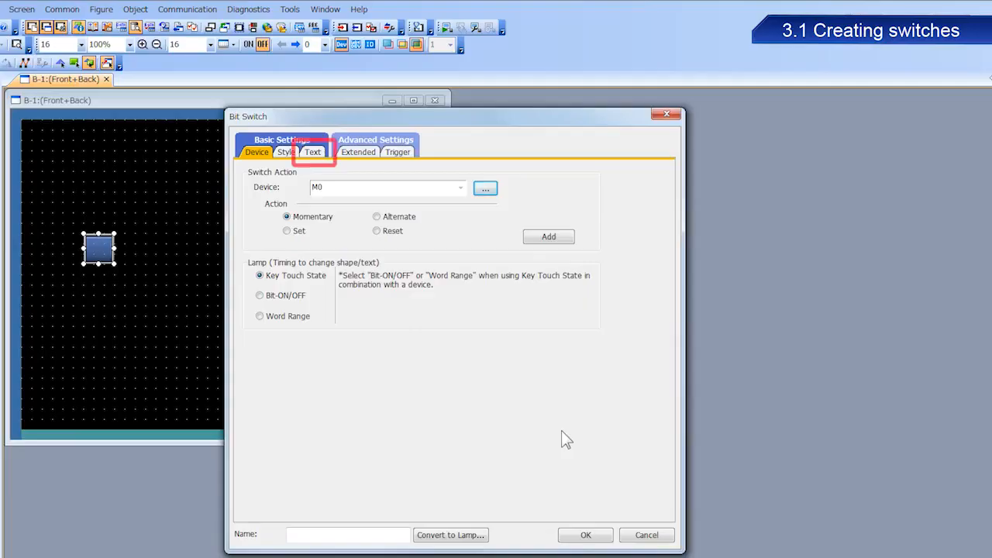
Step: Label the M0 bit switch with the text RUN and apply its settings
click(320, 154)
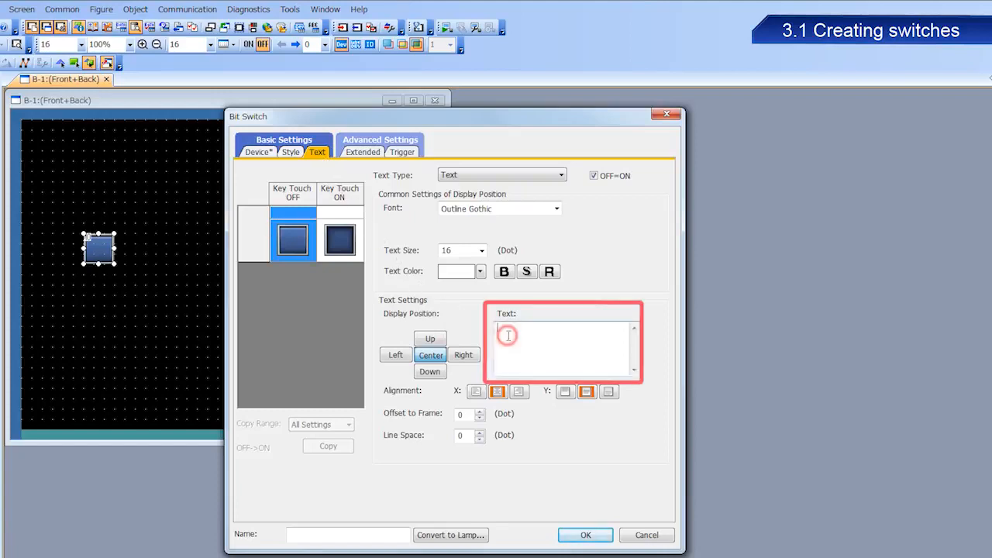
text(RUN)
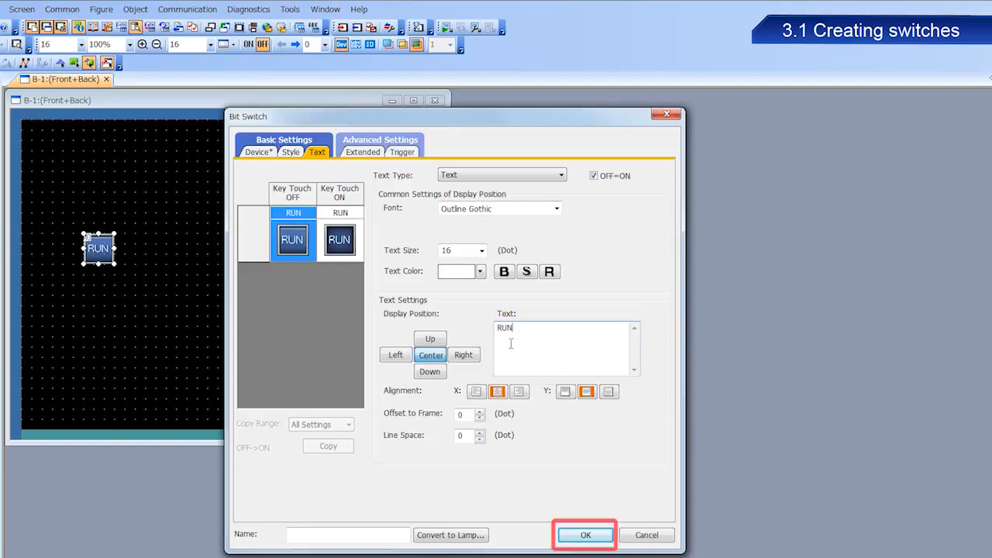
click(586, 536)
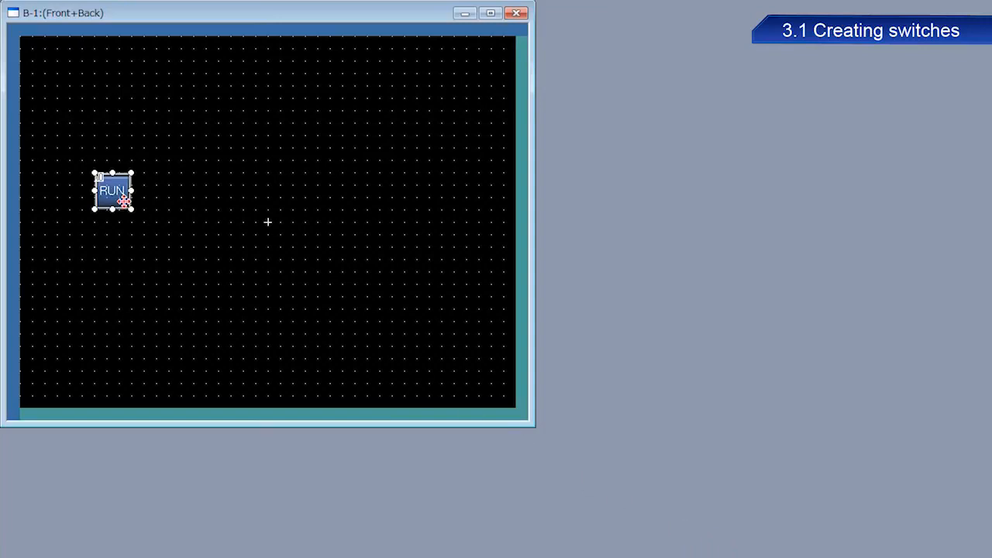
Step: Duplicate the RUN switch a short distance to its right and assign device M1 to the copy
ctrl+drag(123, 201, 226, 207)
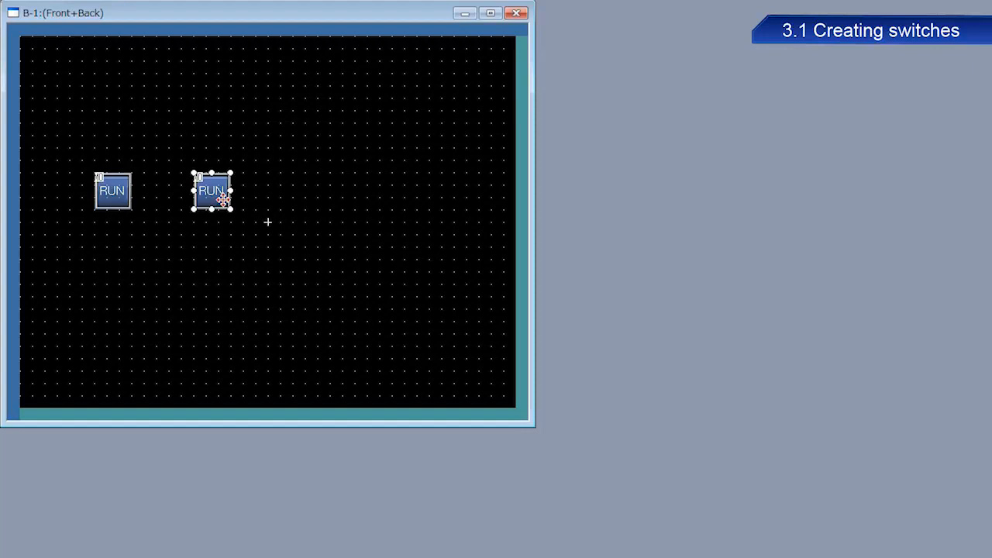
double_click(222, 199)
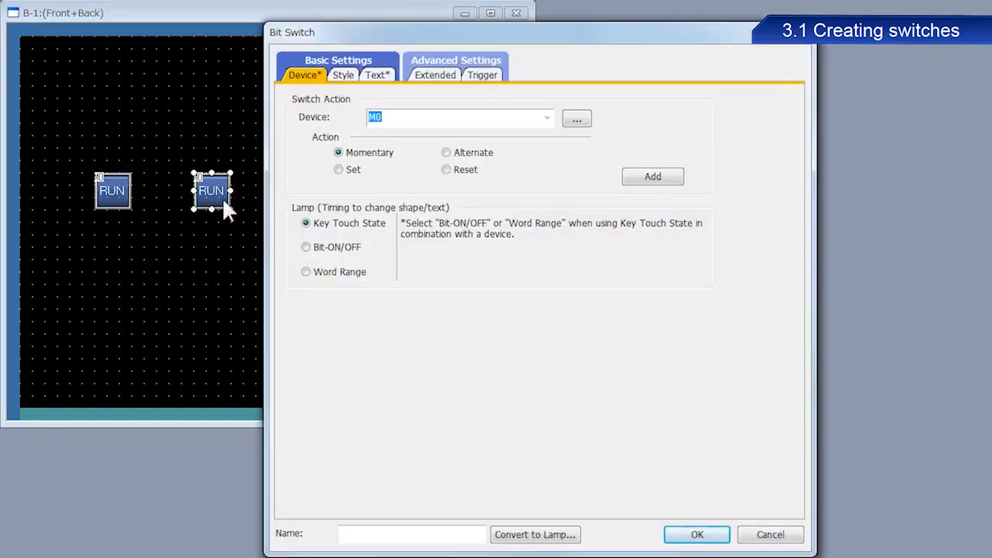
click(578, 120)
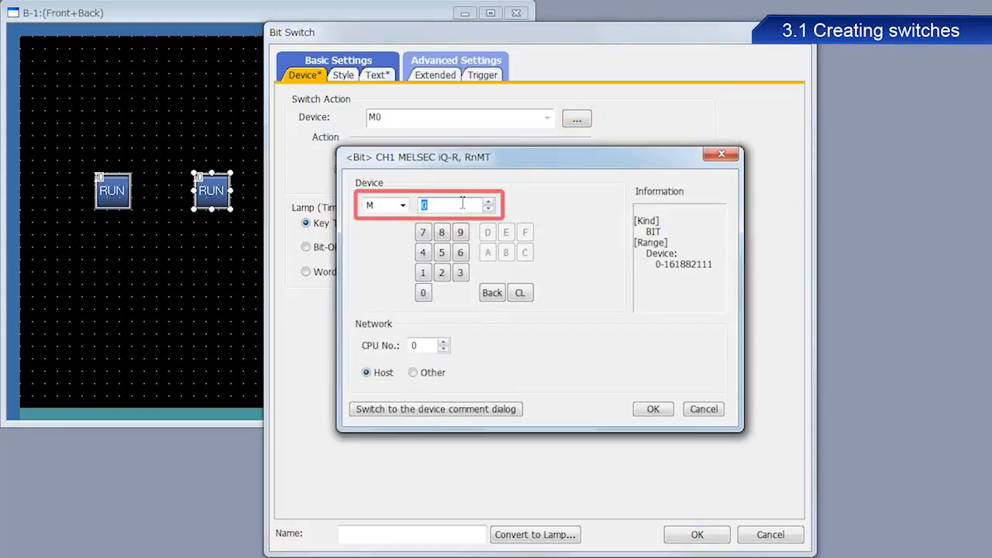
key(BackSpace)
text(1)
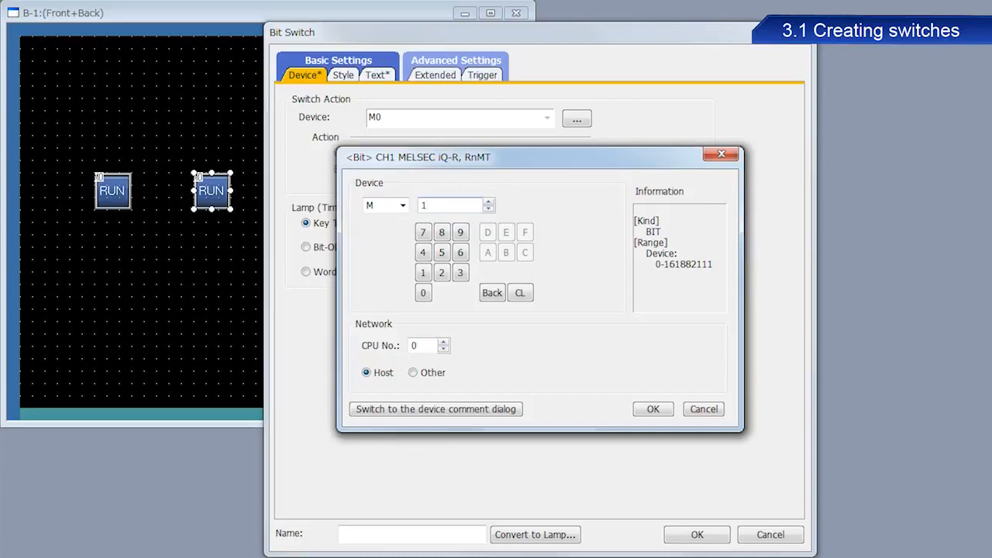
click(665, 409)
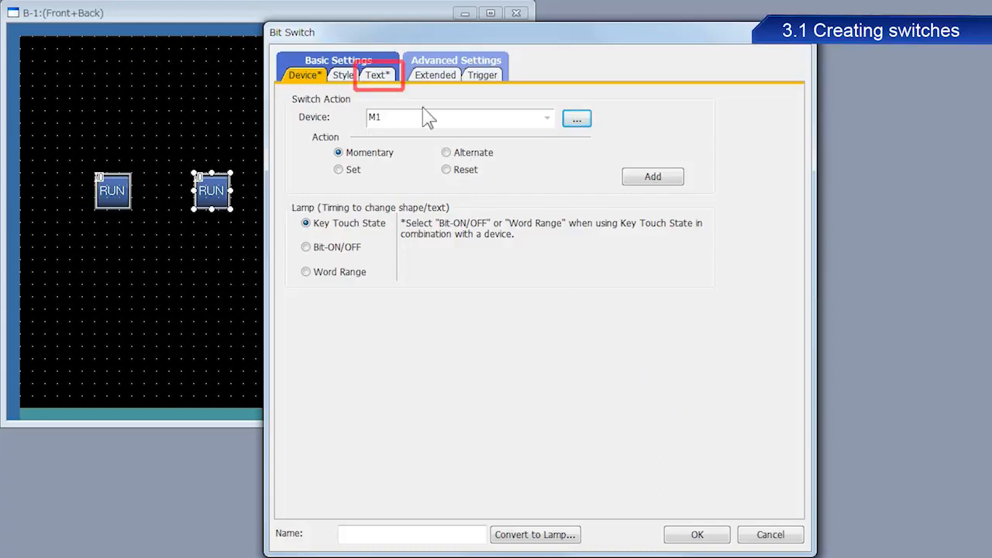
Step: Replace the copied switch's label text with STOP
click(388, 77)
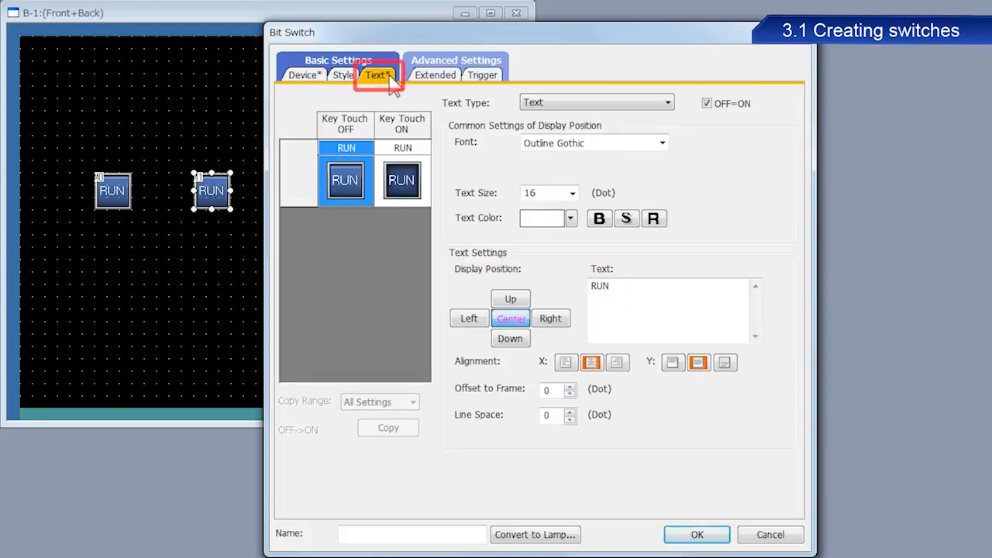
click(627, 287)
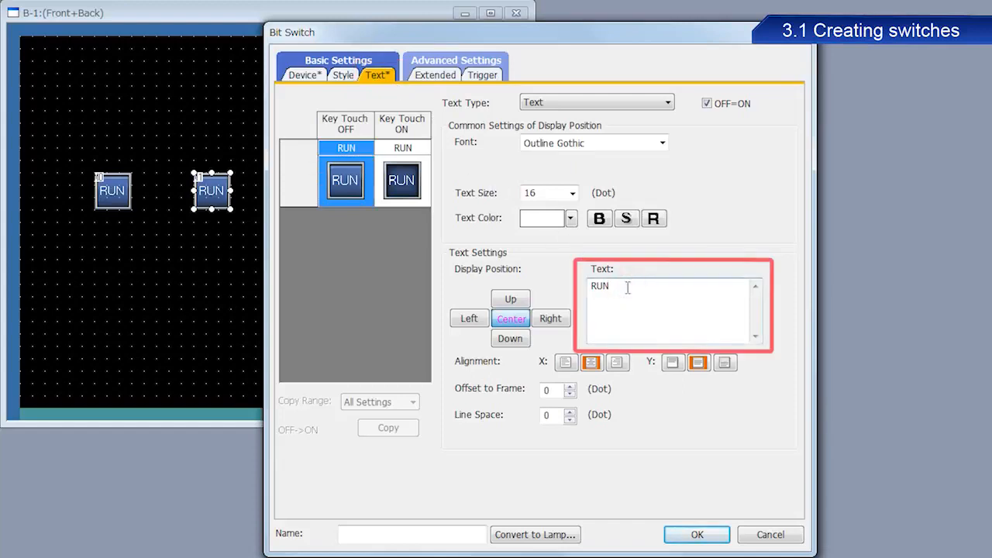
key(BackSpace)
key(BackSpace)
key(BackSpace)
text(STOP)
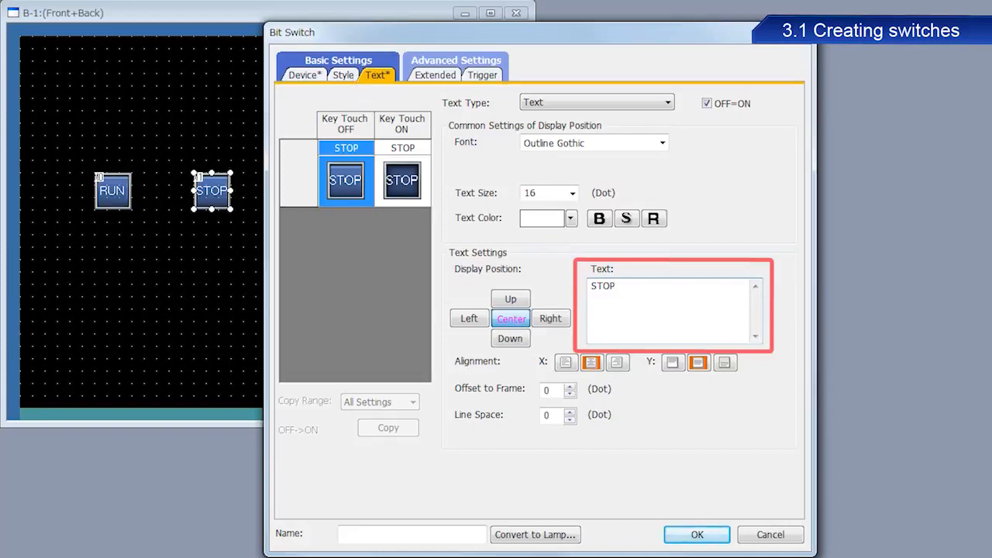
Step: Set the STOP switch's shape color to Red for both the Key Touch OFF and ON states, and apply the settings
click(354, 81)
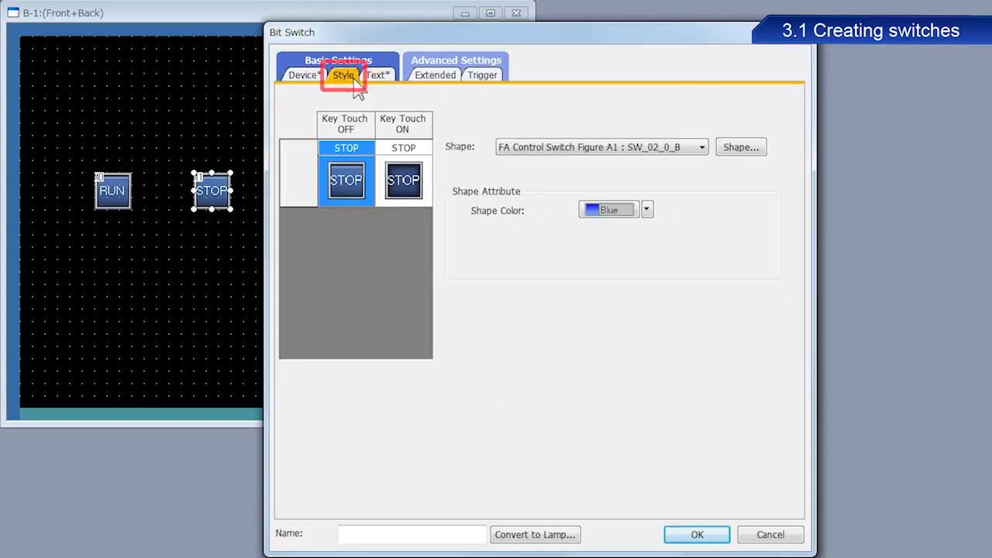
click(647, 210)
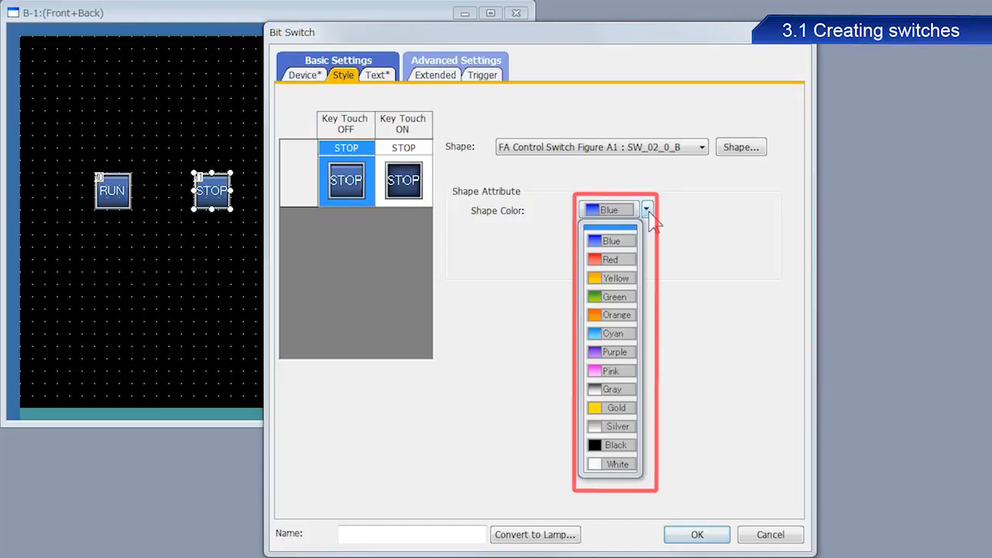
click(626, 260)
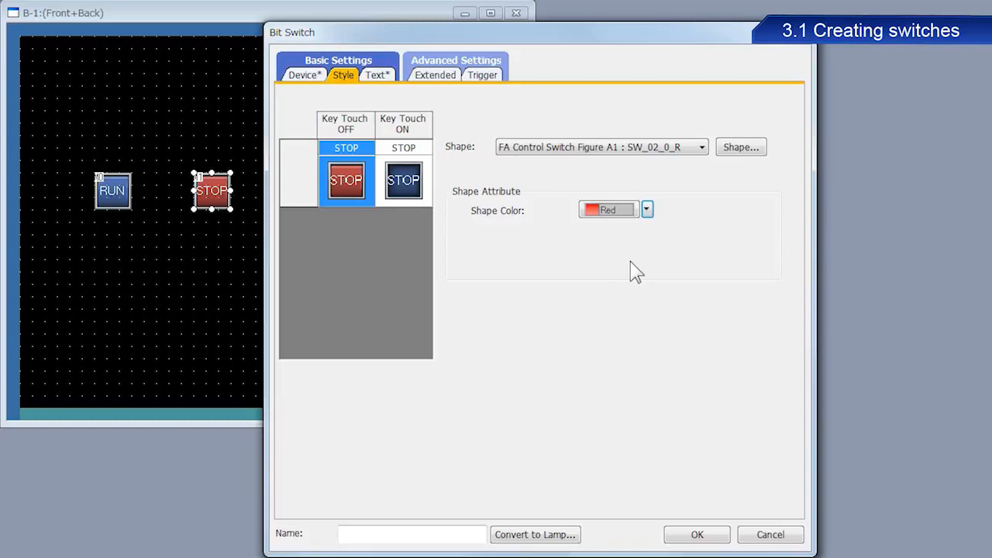
click(415, 192)
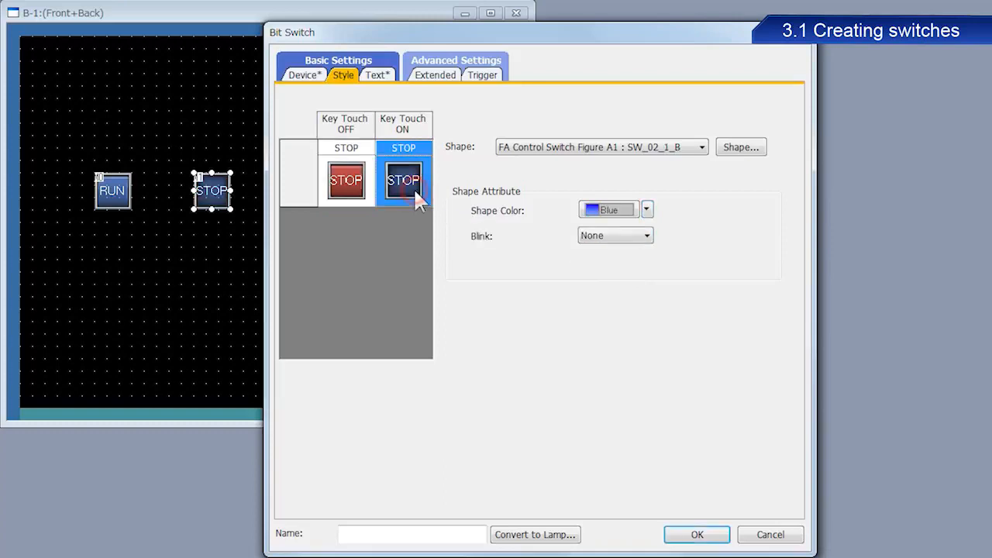
click(647, 210)
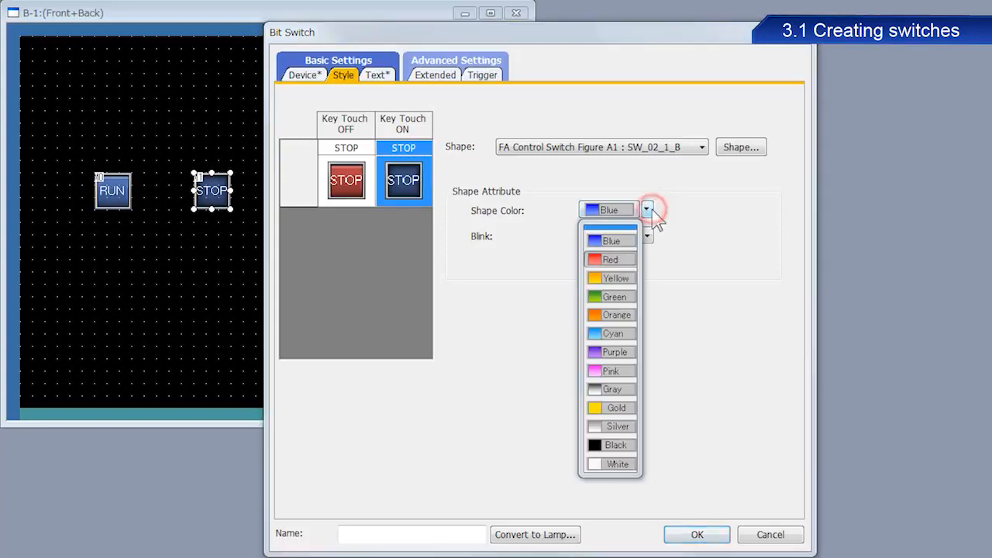
click(631, 261)
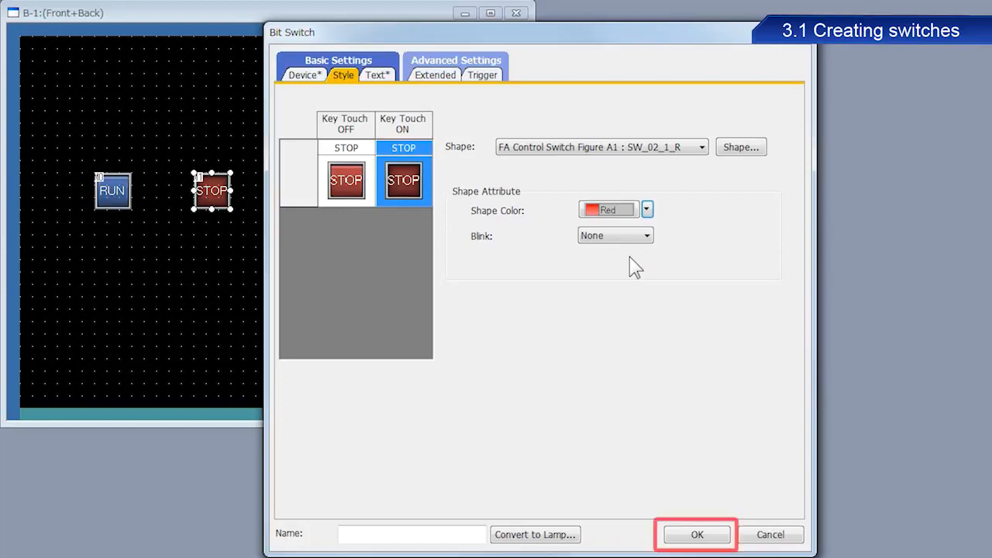
click(703, 534)
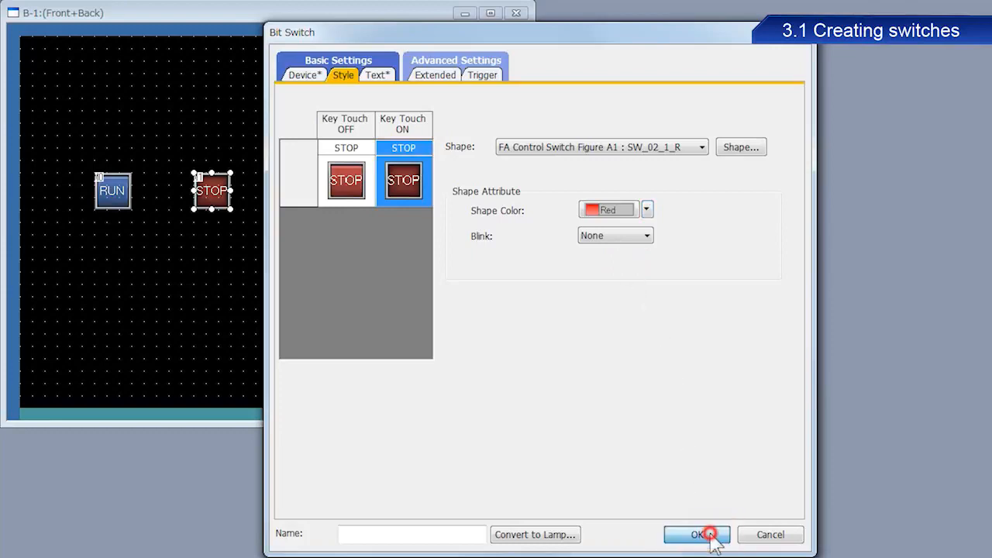